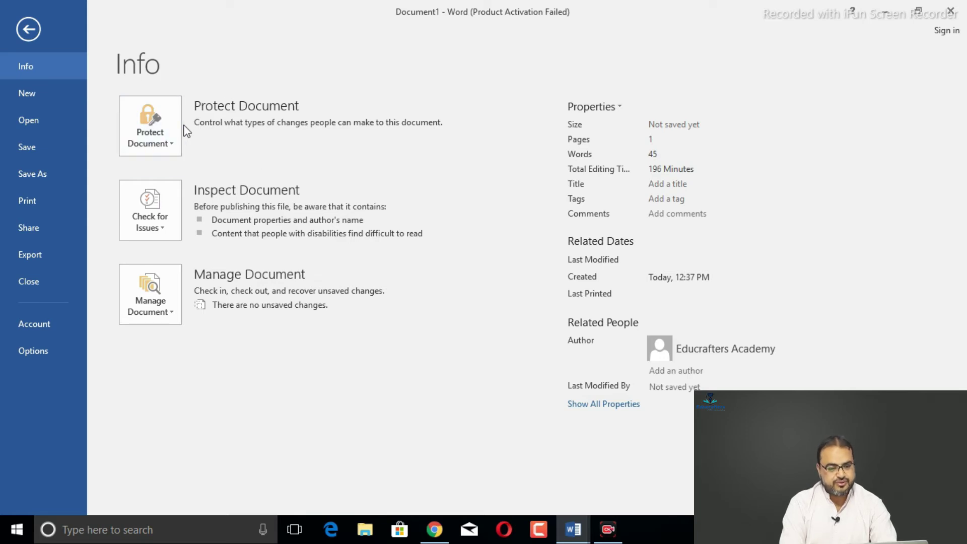
Create a new blank document and switch back to the open document with the Welcome heading.
click(44, 93)
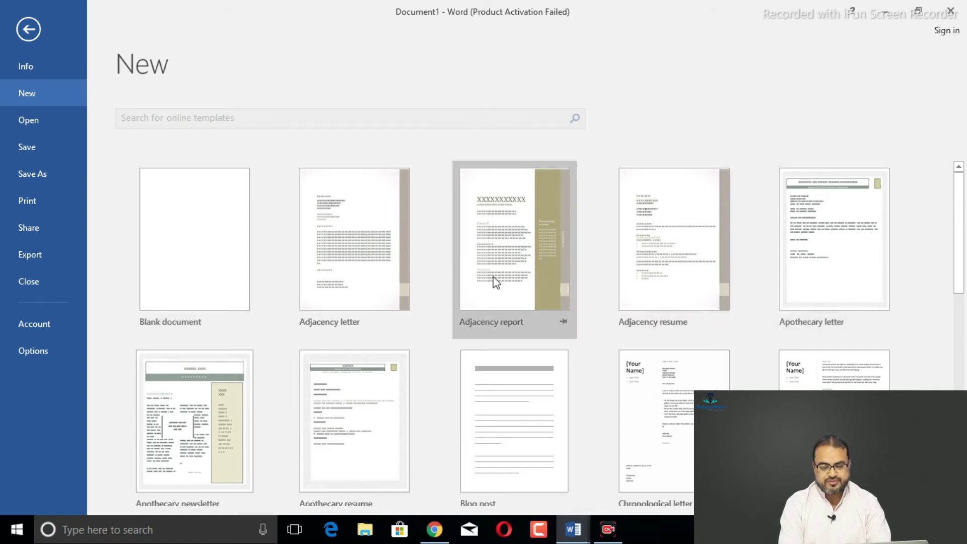
click(212, 240)
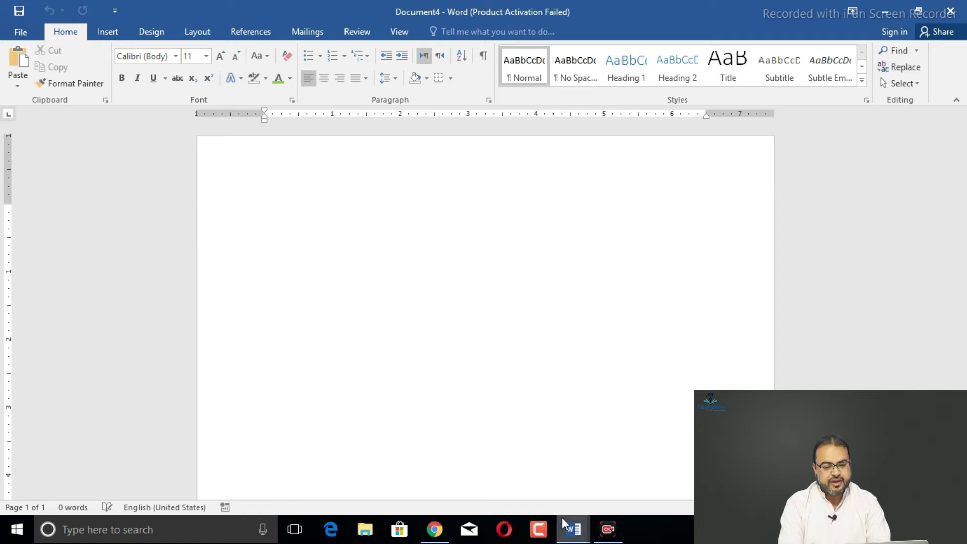
mouse_move(571, 528)
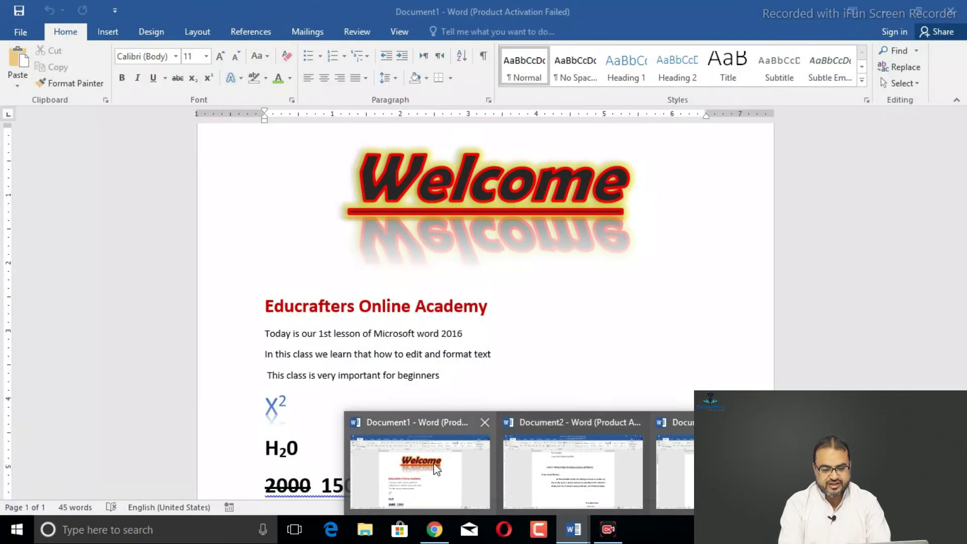
click(436, 468)
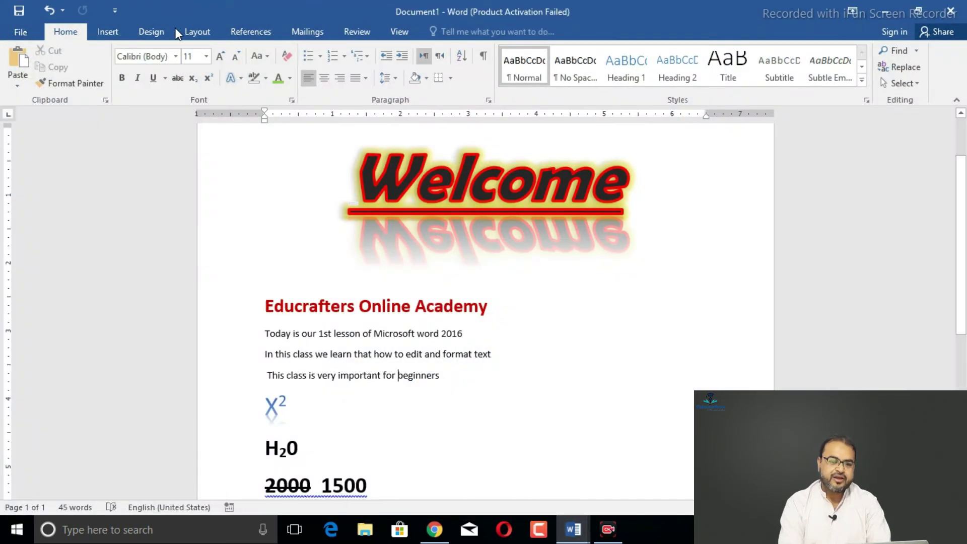
Start saving the Welcome document and choose the Desktop on this PC as its save location.
click(20, 31)
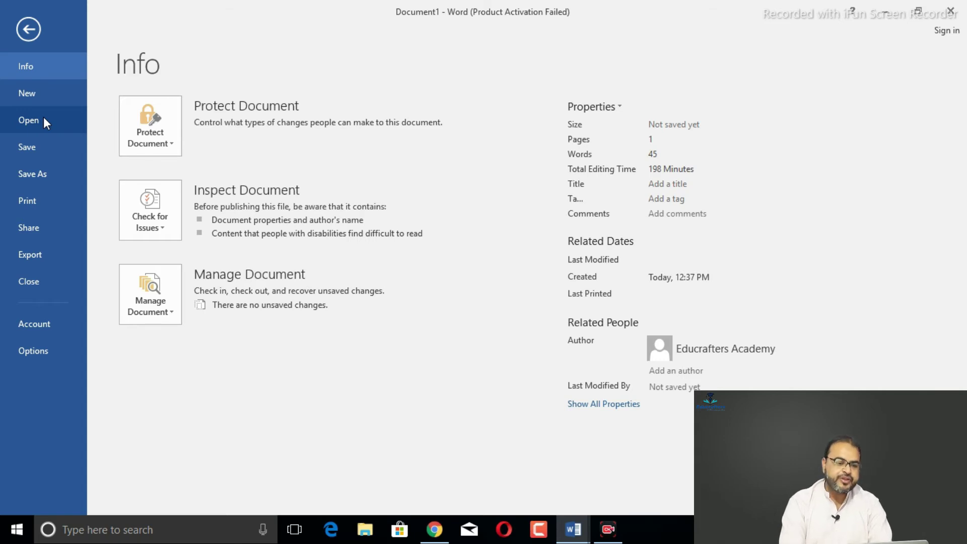
click(46, 147)
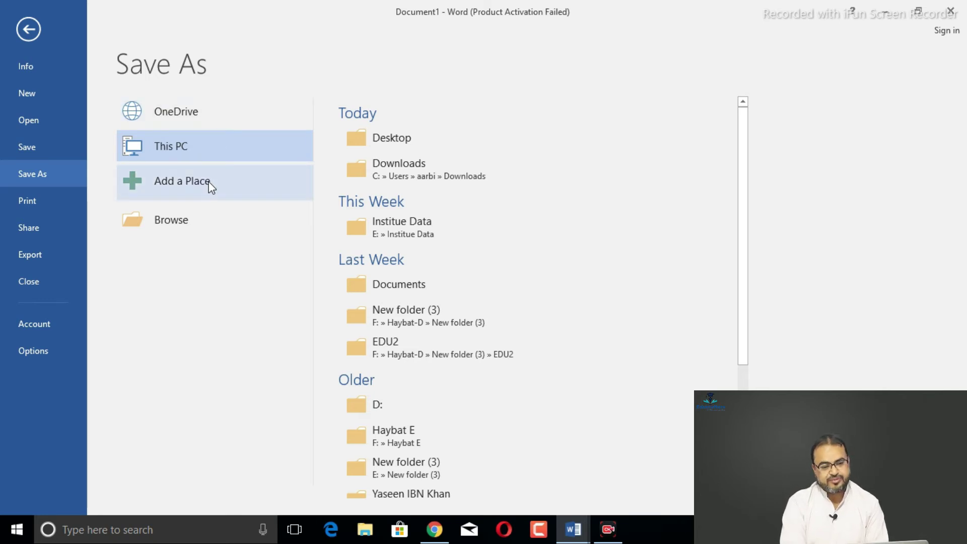
click(196, 221)
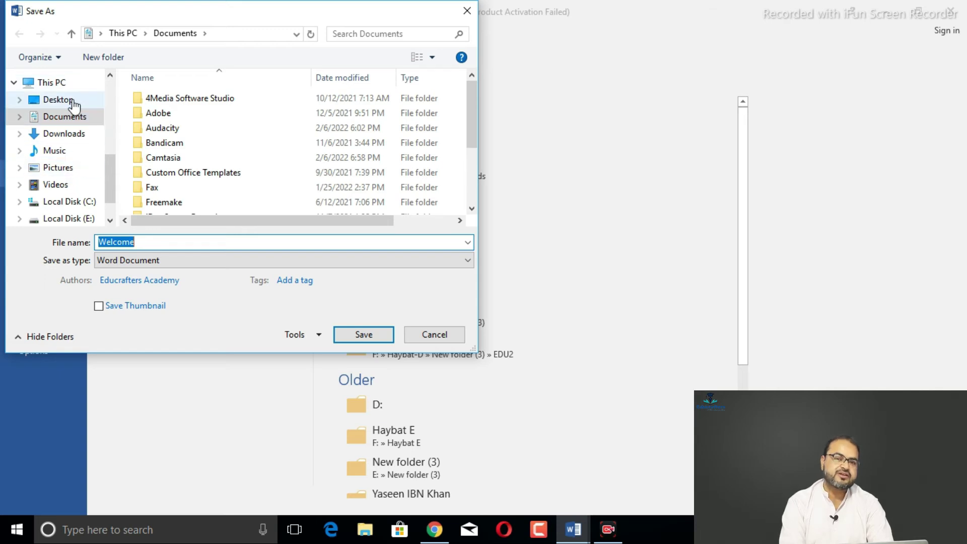
mouse_move(105, 183)
mouse_down()
mouse_move(108, 150)
mouse_move(107, 165)
mouse_up()
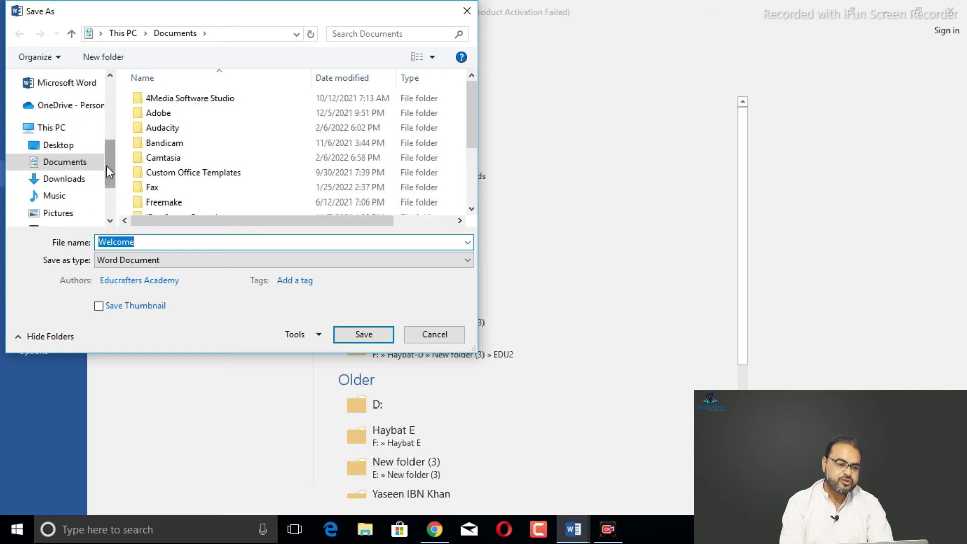
click(59, 146)
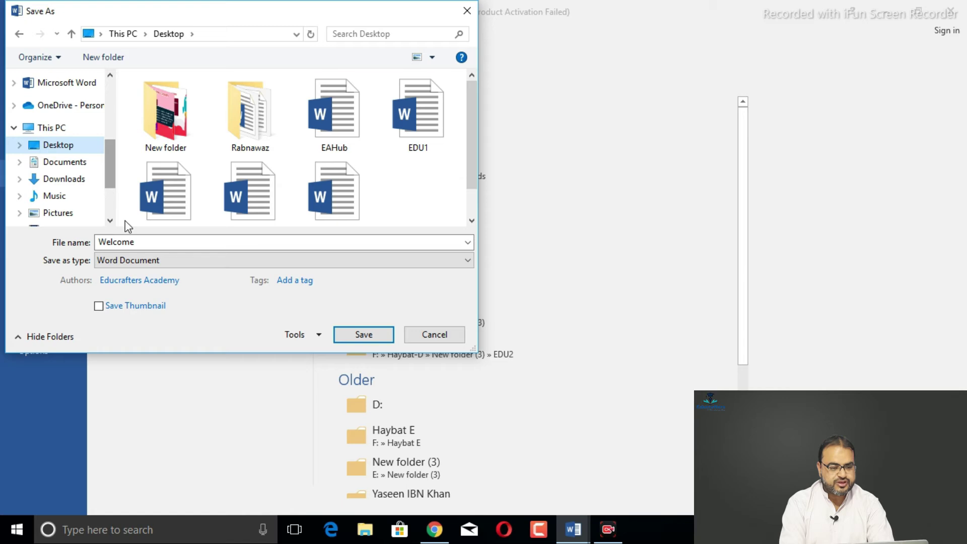
Name the file "this is our computer online class" and save it as a Word Document on the Desktop.
click(126, 246)
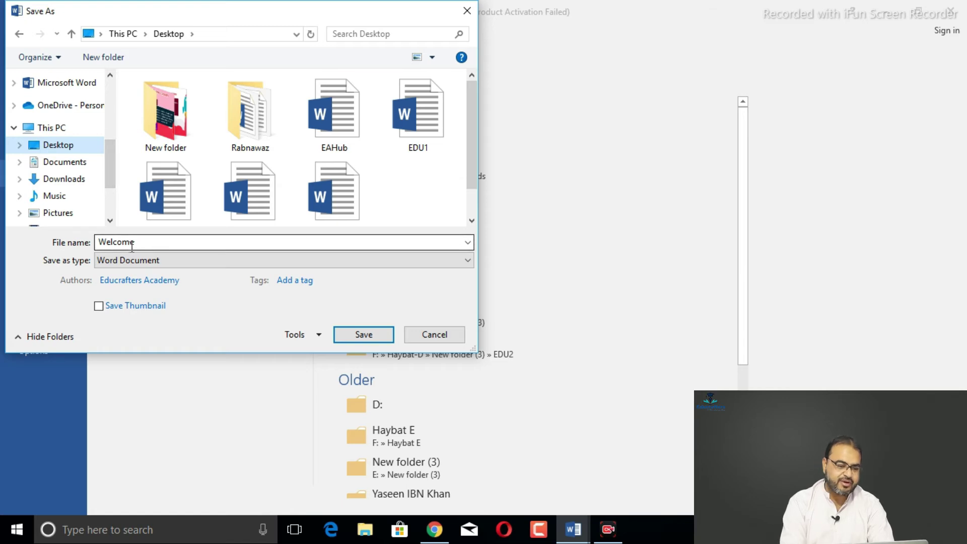
double_click(146, 246)
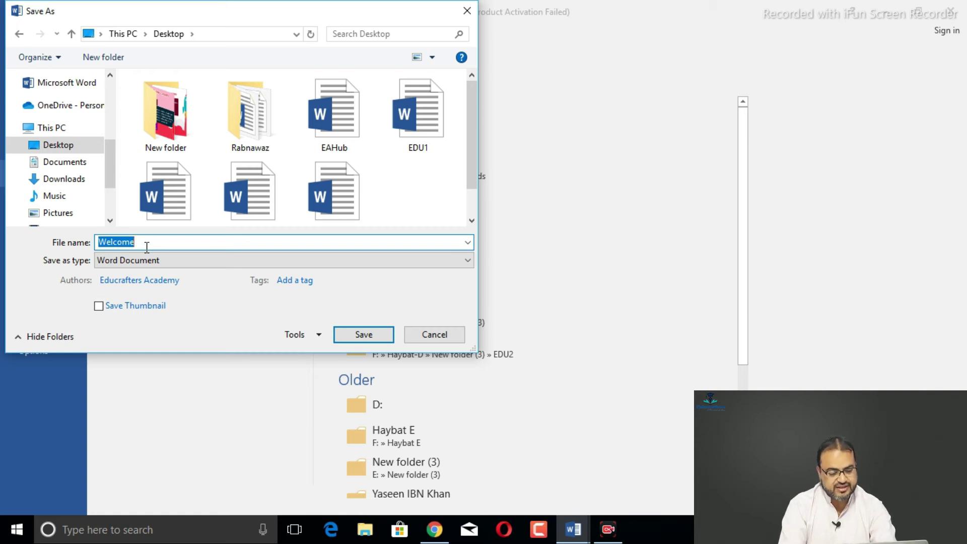
text(this )
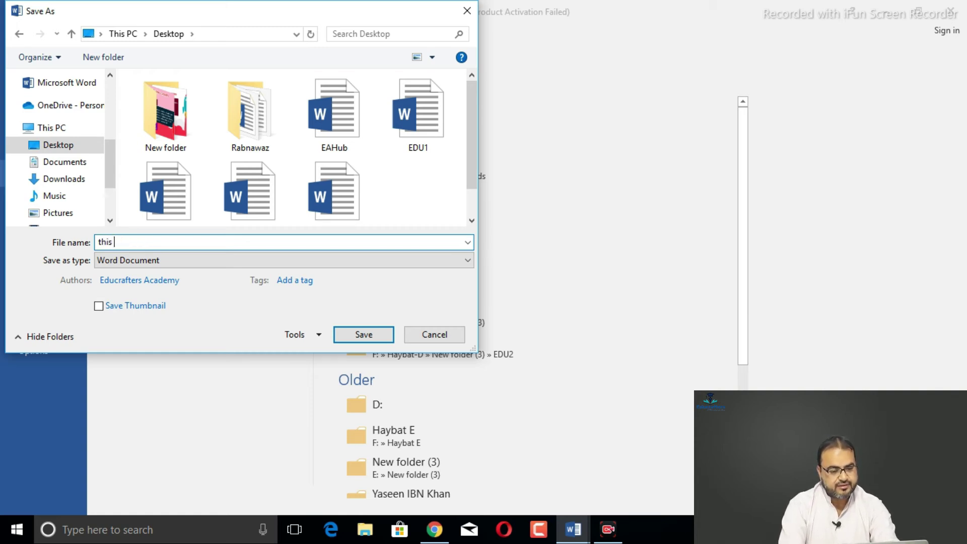
text(is our )
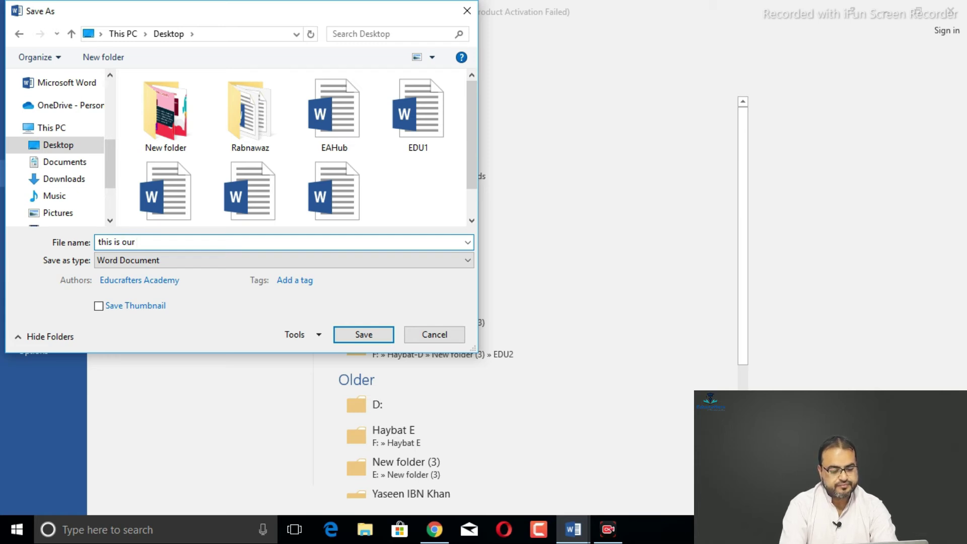
text(computgetr)
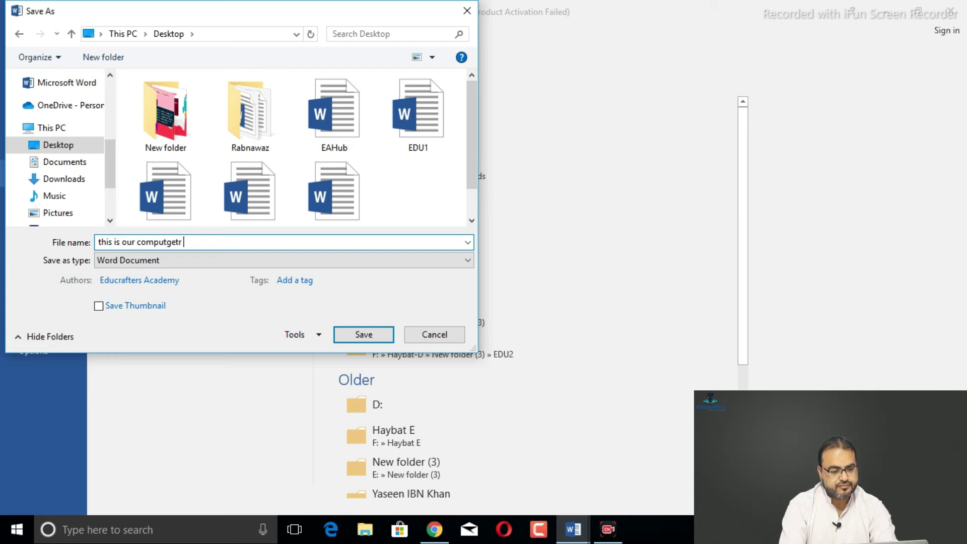
key(BackSpace)
key(BackSpace)
key(BackSpace)
key(BackSpace)
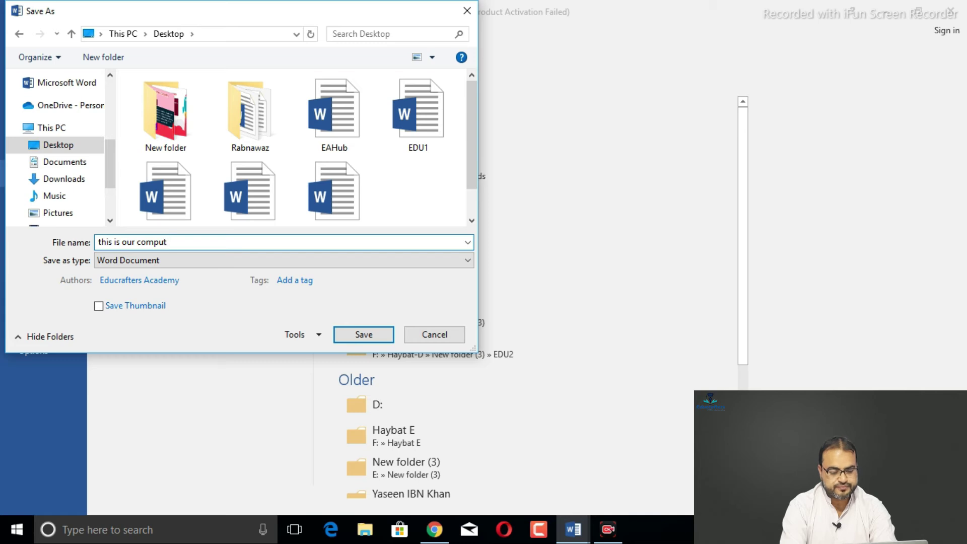
text(er o)
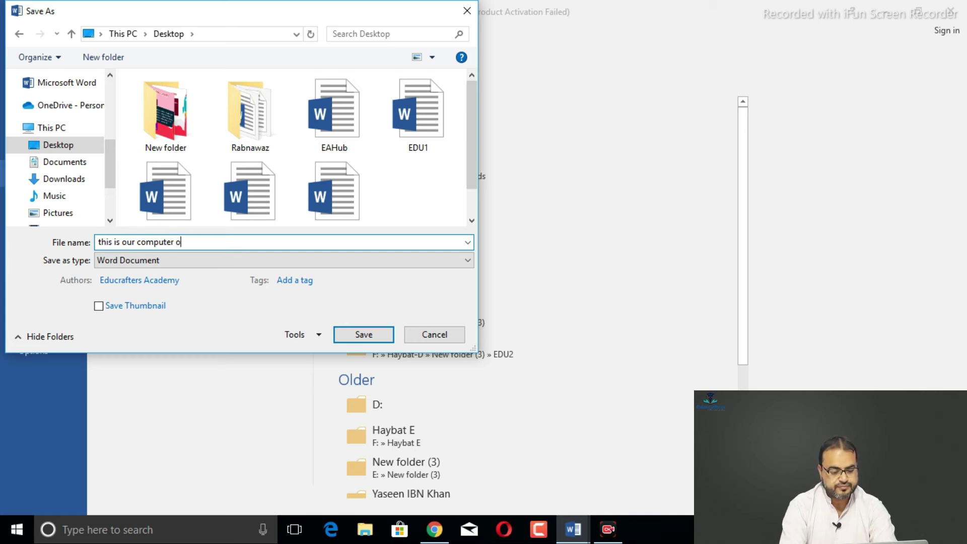
text(nline class)
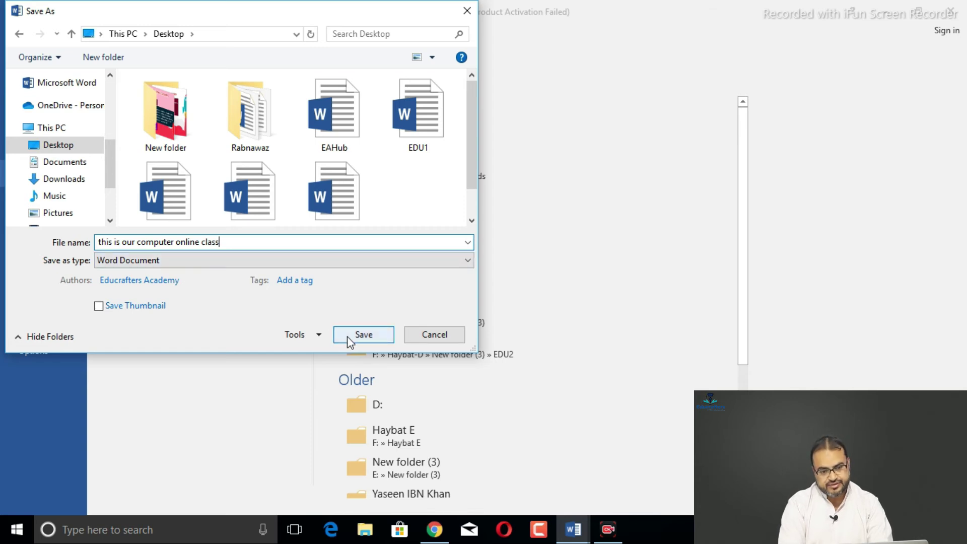
click(361, 335)
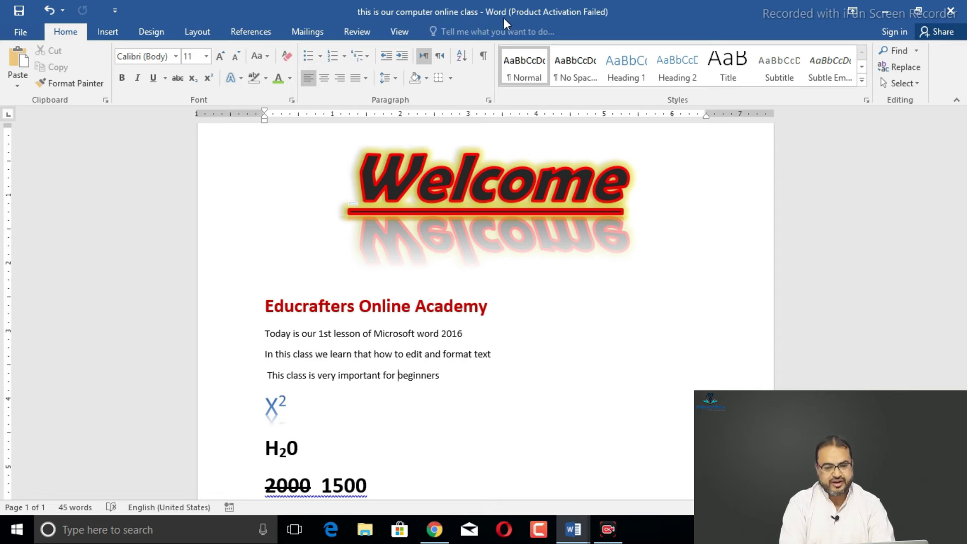
Minimize both document windows to check the Desktop for the saved file, and bring the Welcome document back.
click(880, 11)
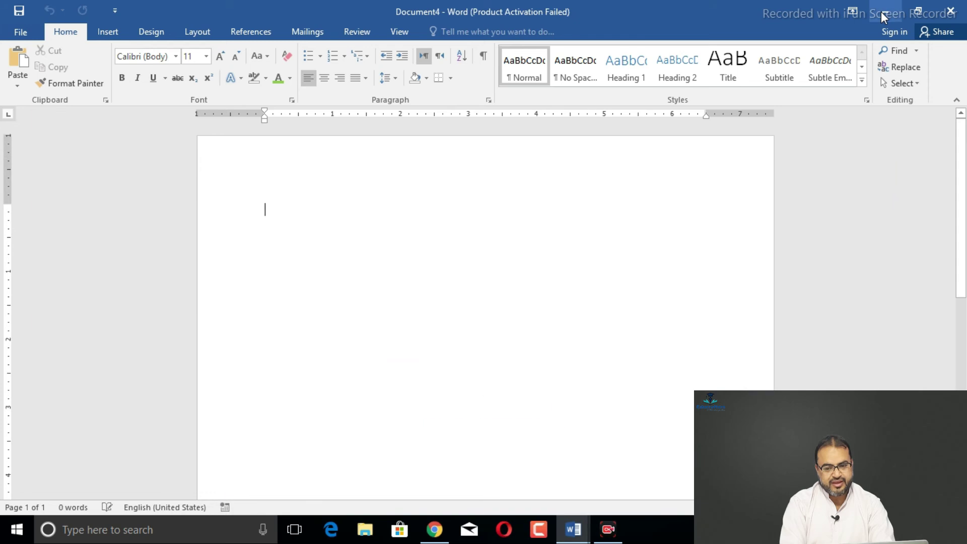
click(880, 11)
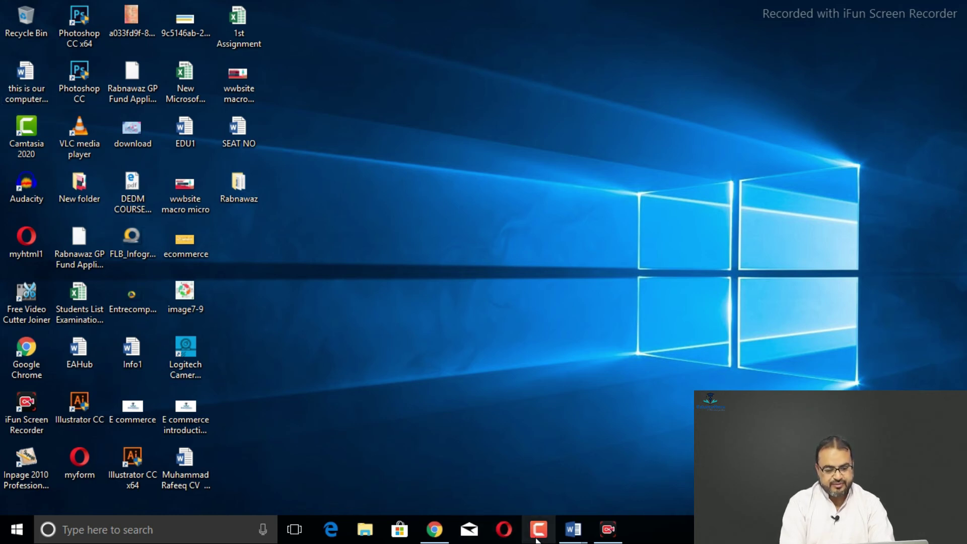
mouse_move(579, 540)
click(455, 466)
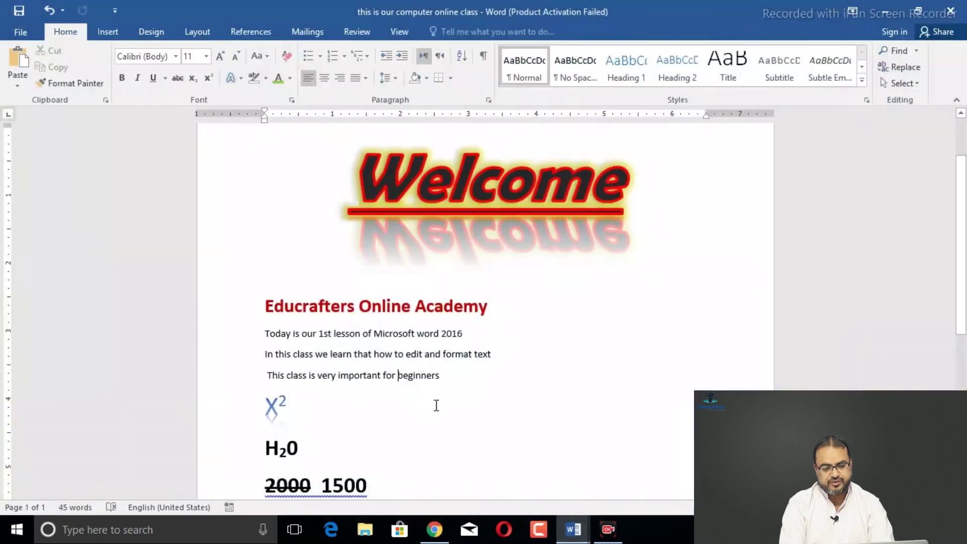
Save a copy of the document in the Documents folder under the name "this is our computer online class1".
click(22, 33)
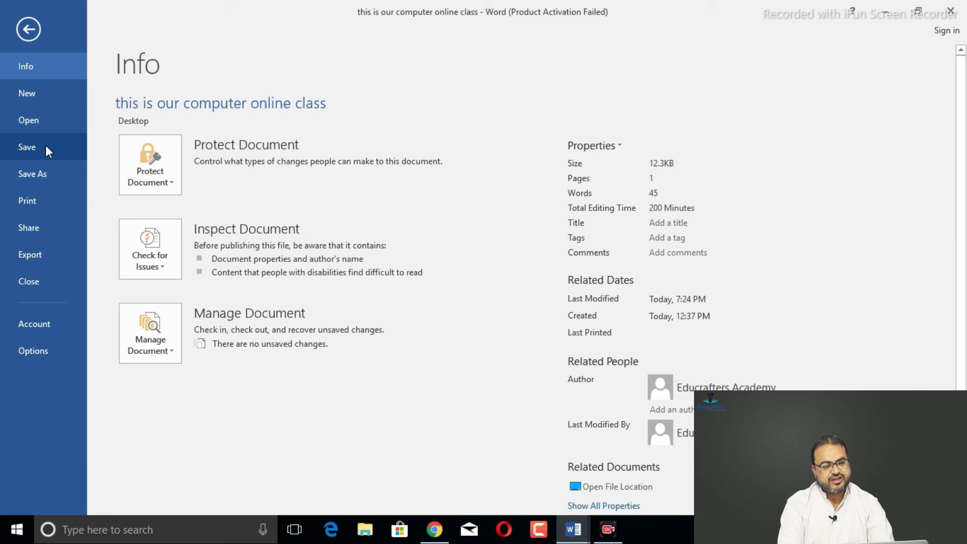
click(53, 176)
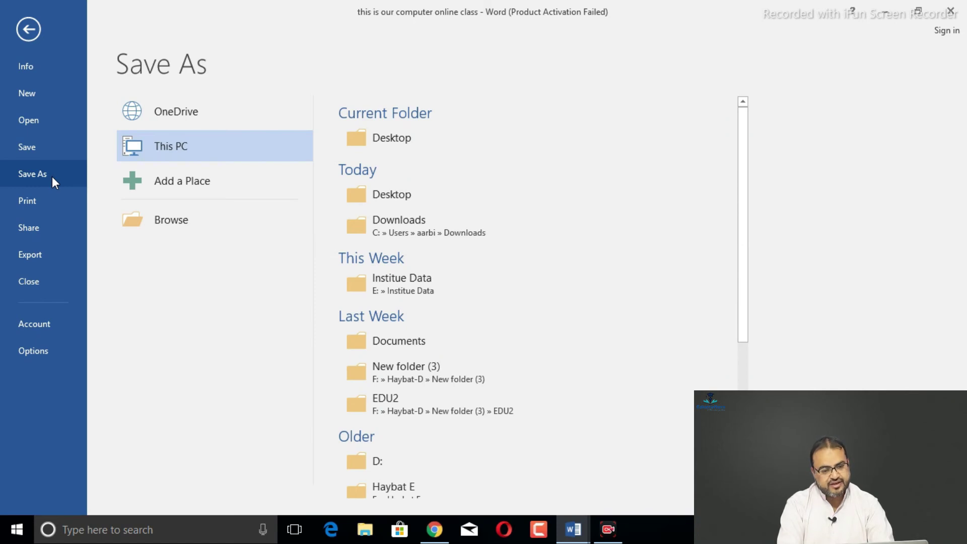
click(162, 218)
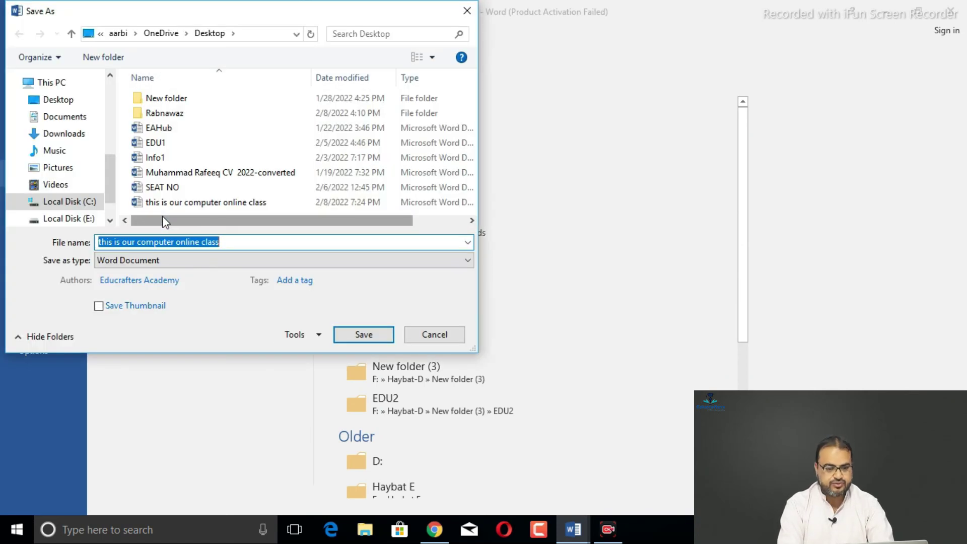
click(432, 333)
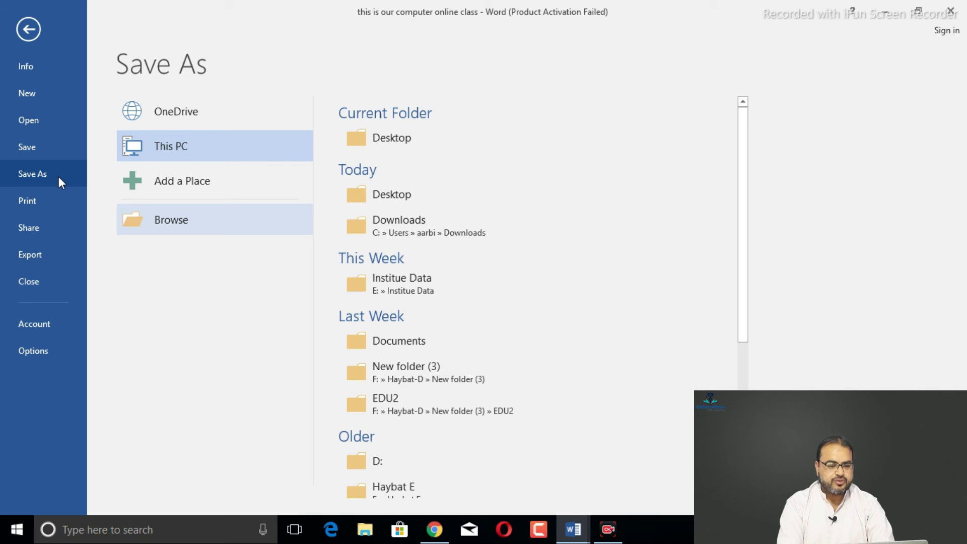
click(187, 214)
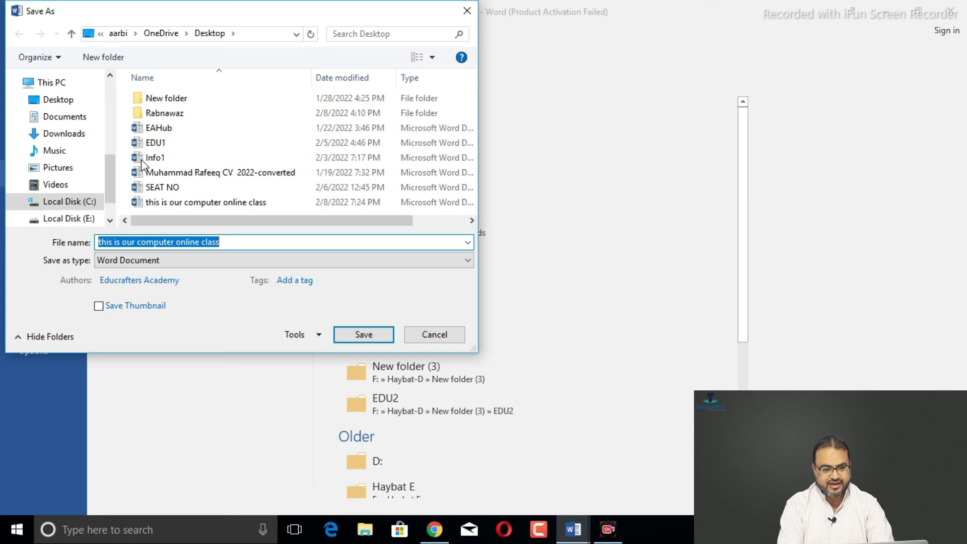
click(81, 121)
click(244, 242)
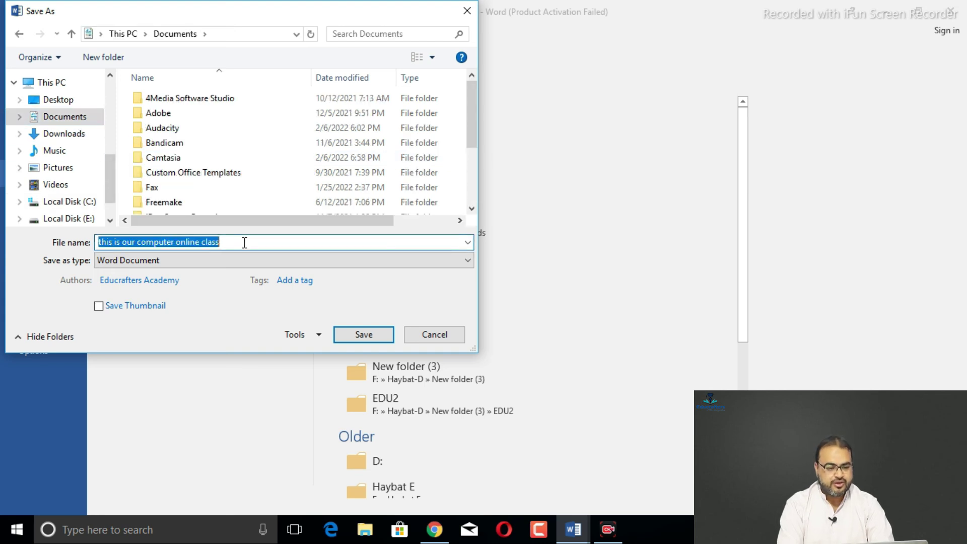
click(244, 242)
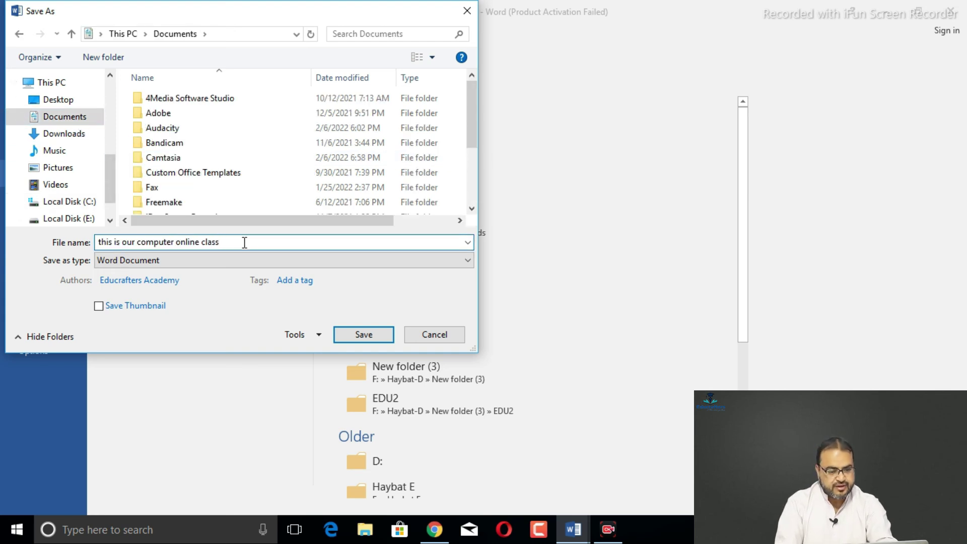
text(1)
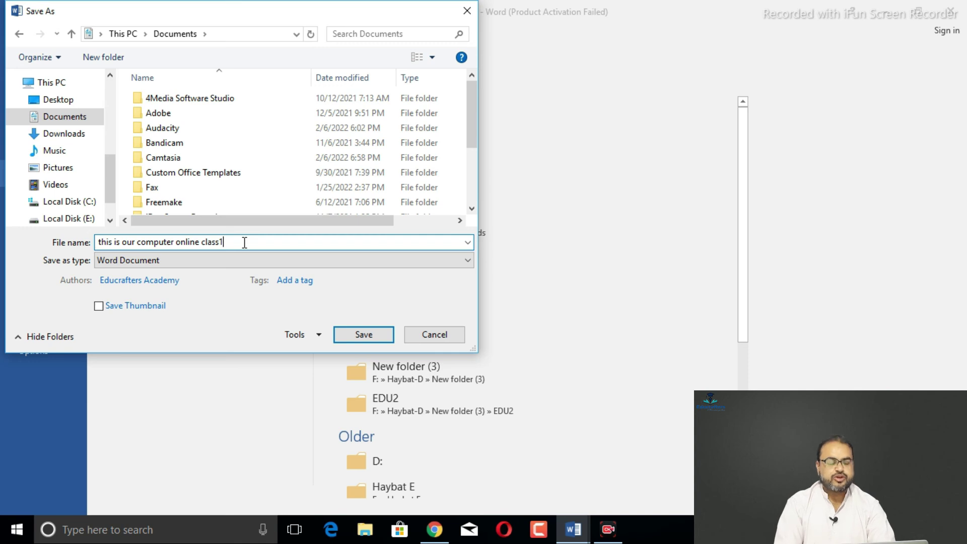
click(343, 334)
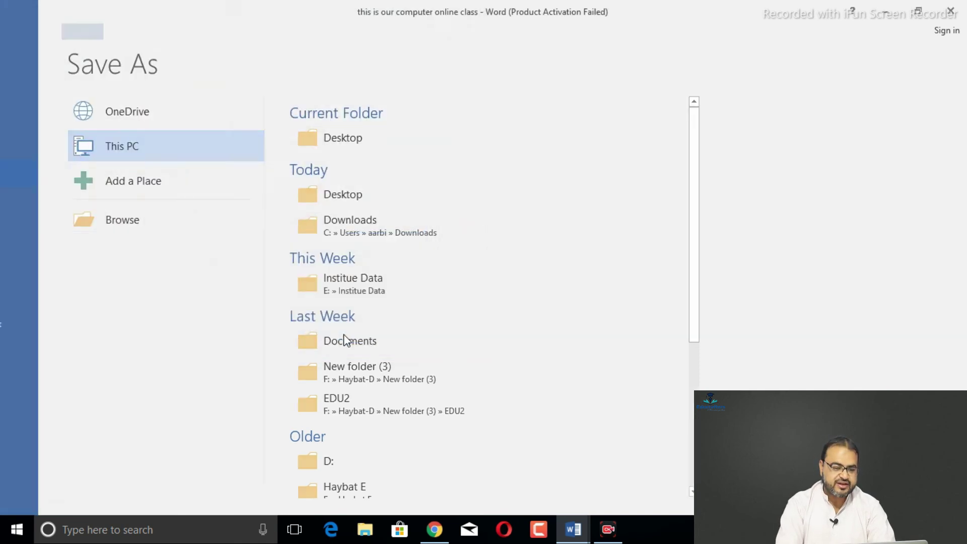
Minimize the document and look in File Explorer's Documents folder for the saved copy, moving the window clear of the Desktop original.
click(885, 9)
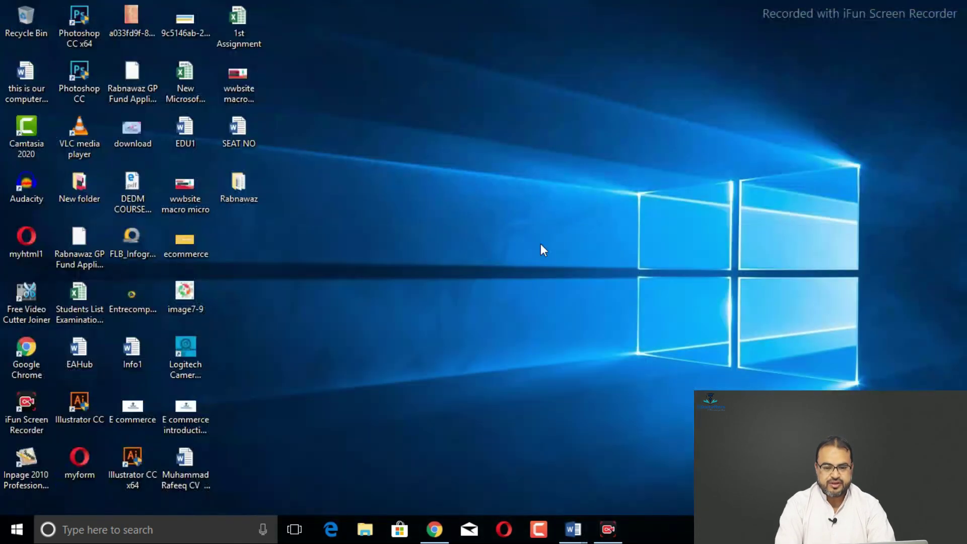
click(357, 528)
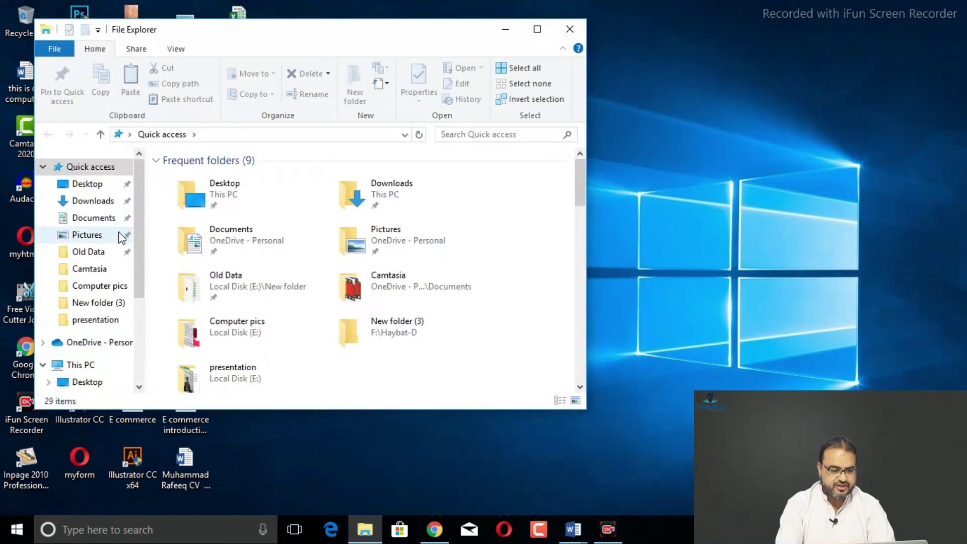
click(115, 220)
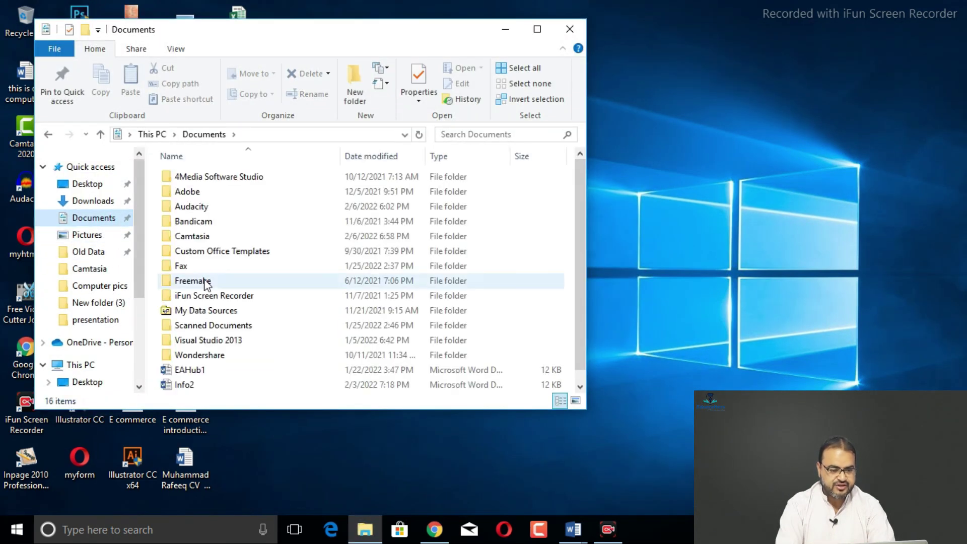
drag(582, 240, 584, 280)
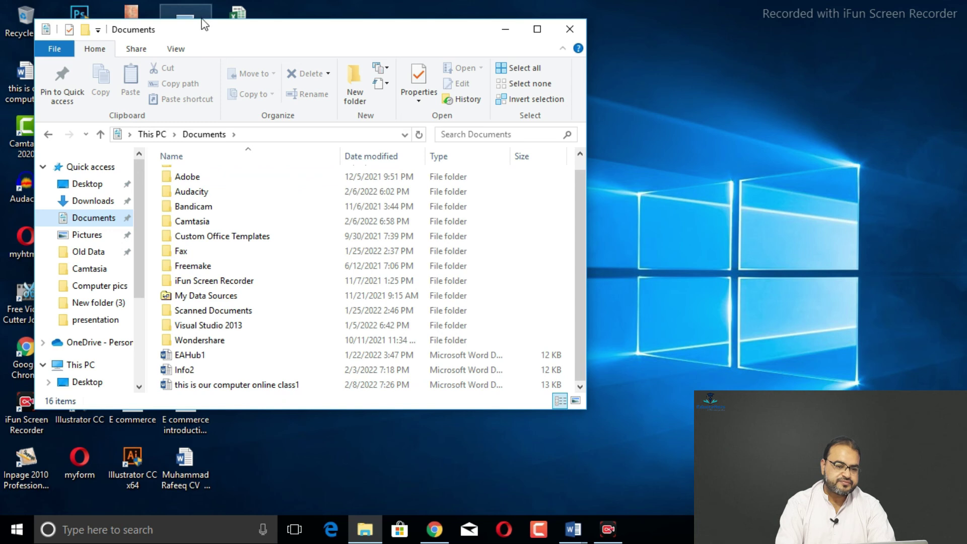
drag(210, 40, 245, 51)
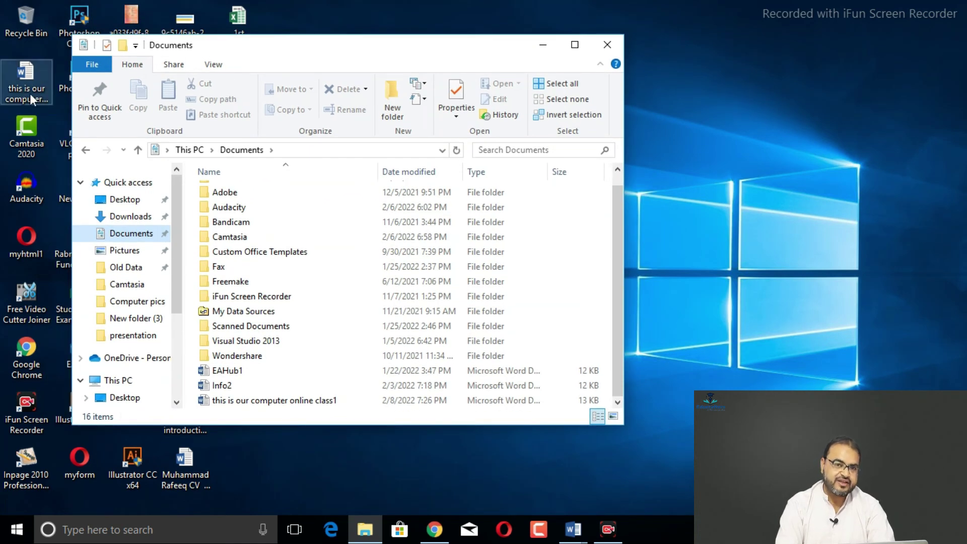
mouse_move(252, 409)
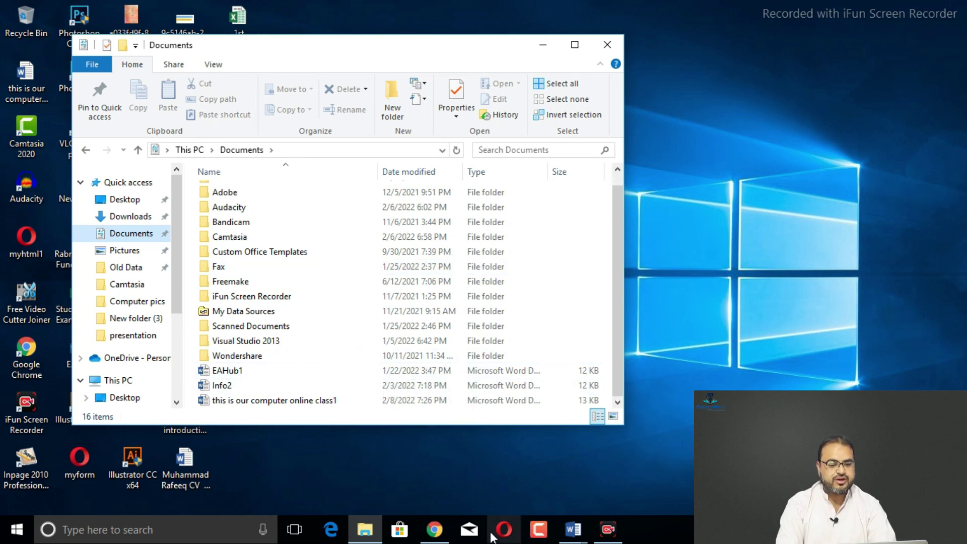
Switch back to the "this is our computer online class1" document in Word and view its file information.
click(573, 533)
click(420, 469)
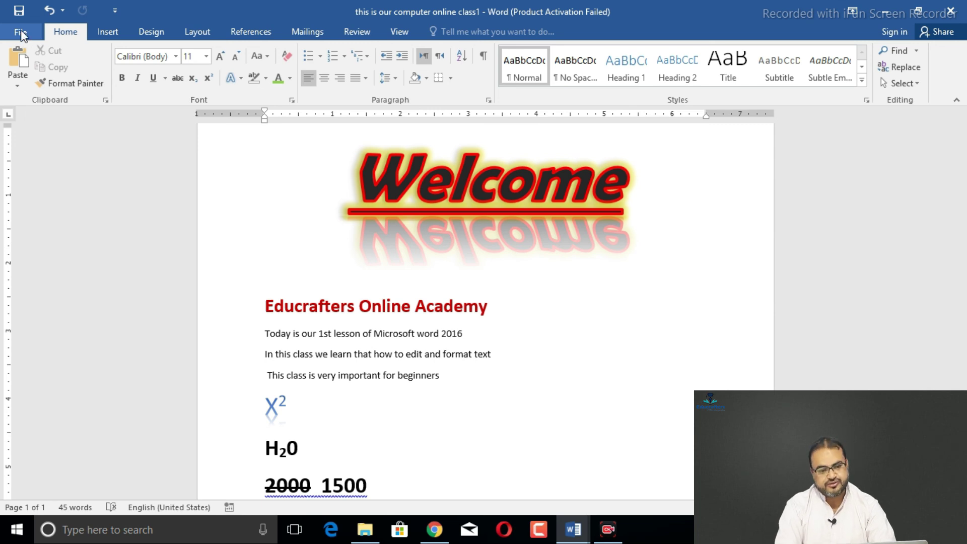
click(21, 33)
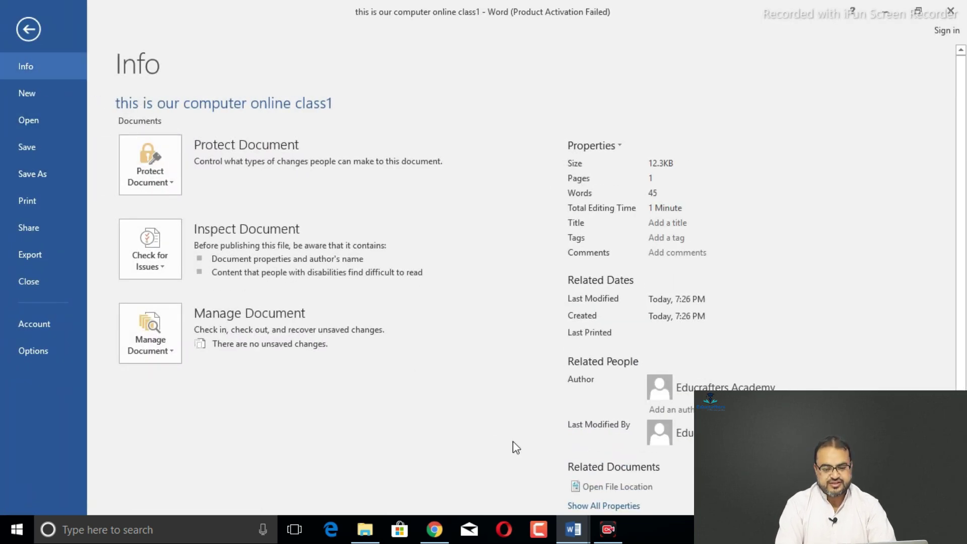
click(606, 529)
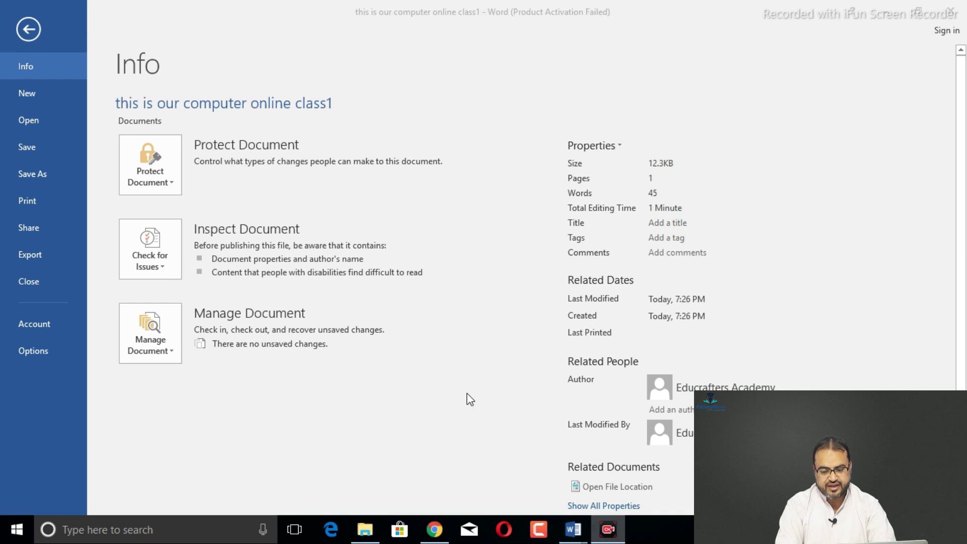